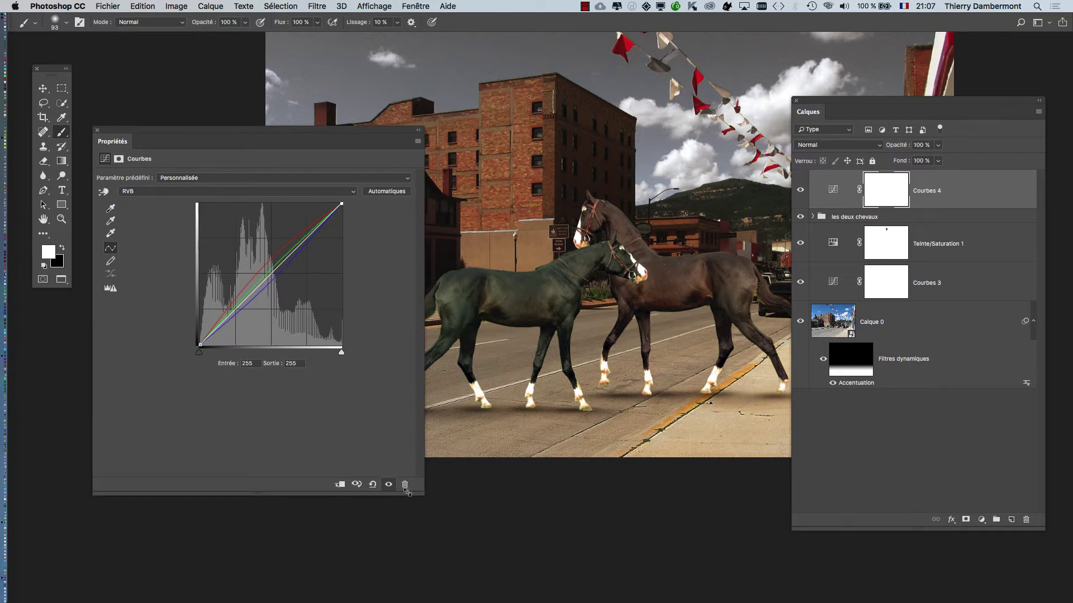
Make the adjustment properties panel smaller and add a new Curves adjustment layer above Courbes 4.
left_click_drag(425, 490, 296, 378)
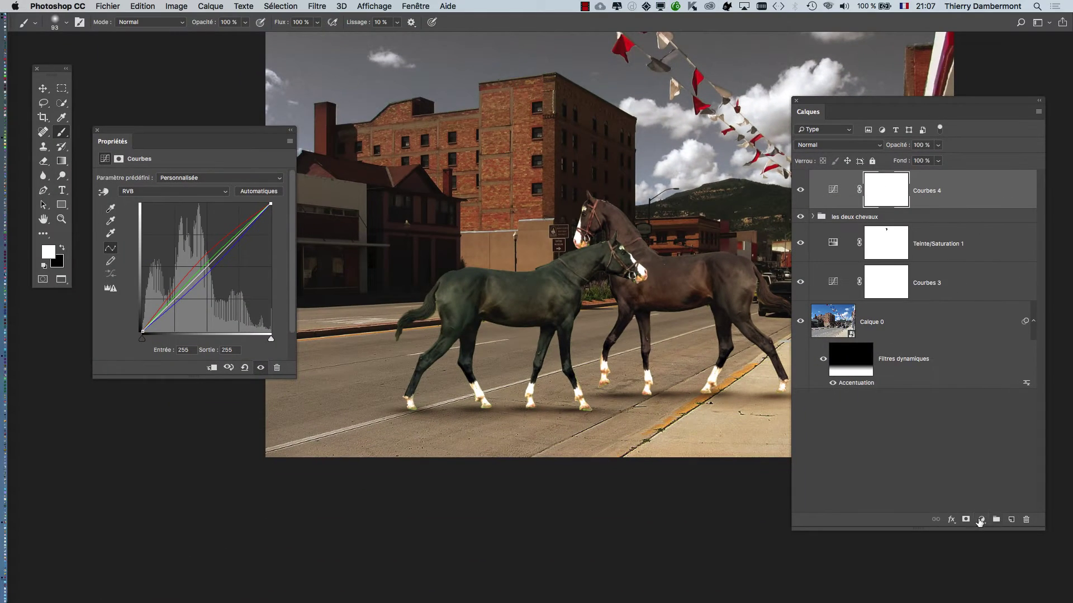
left_click(980, 520)
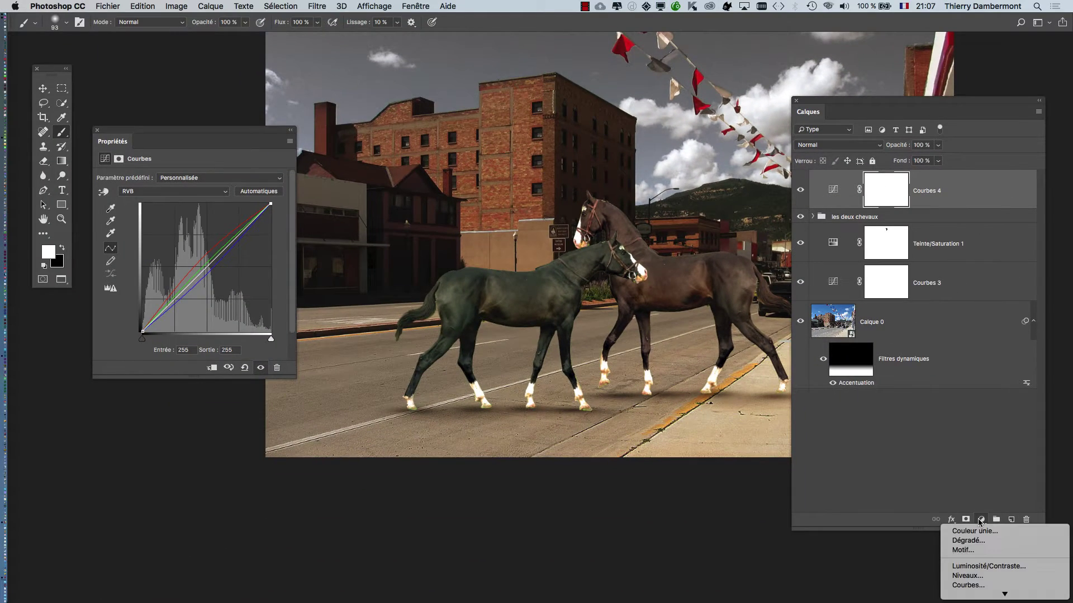
left_click(1002, 586)
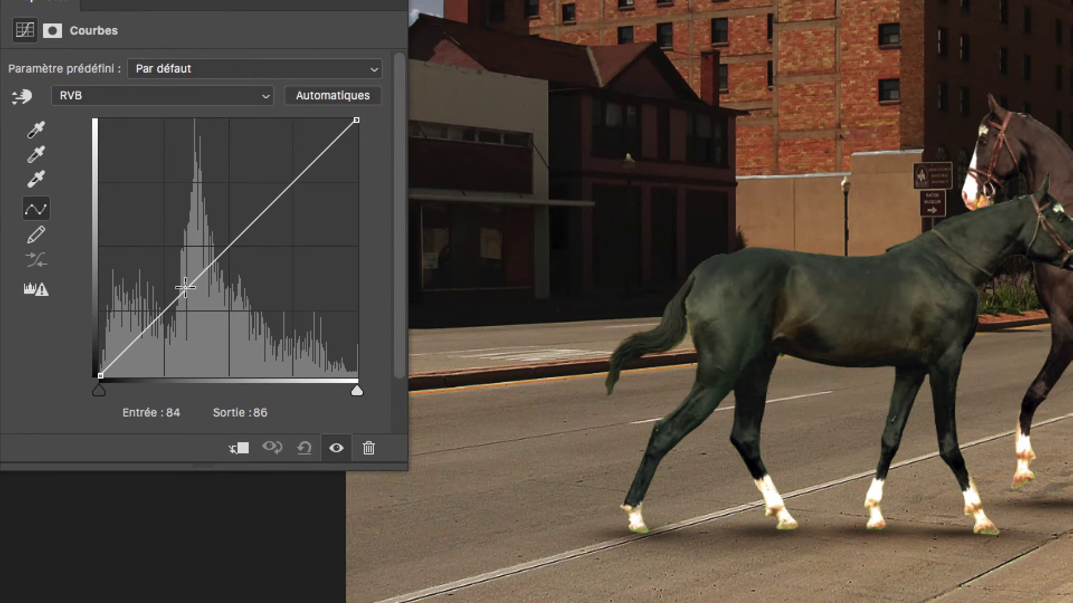
Shape the RVB curve into a contrast S-curve, with highlights at input 172, output 196 and shadows at input 100, output 77.
left_click(186, 287)
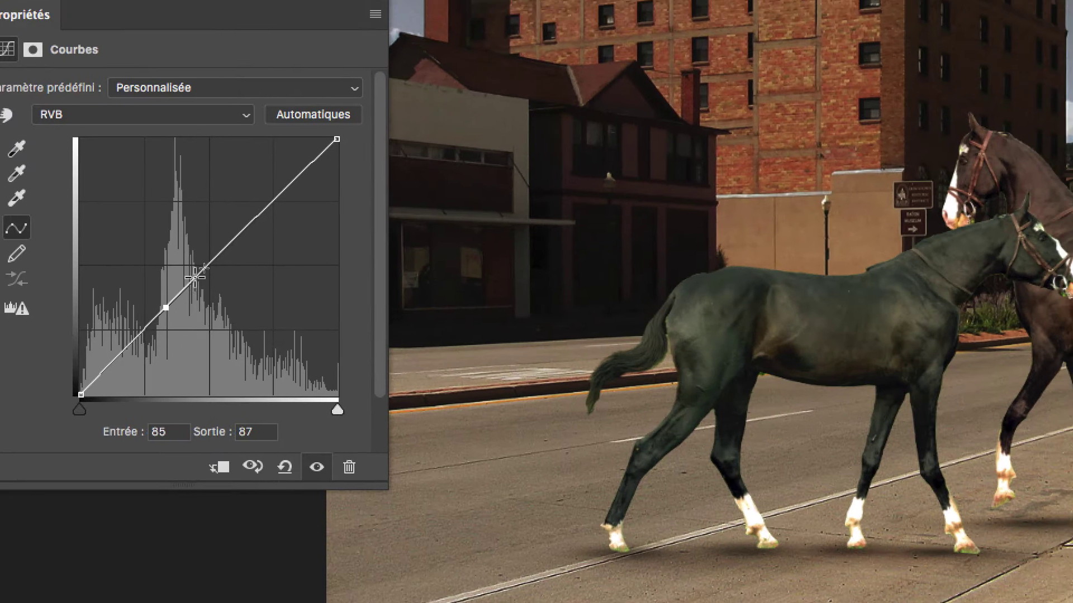
left_click_drag(278, 199, 271, 170)
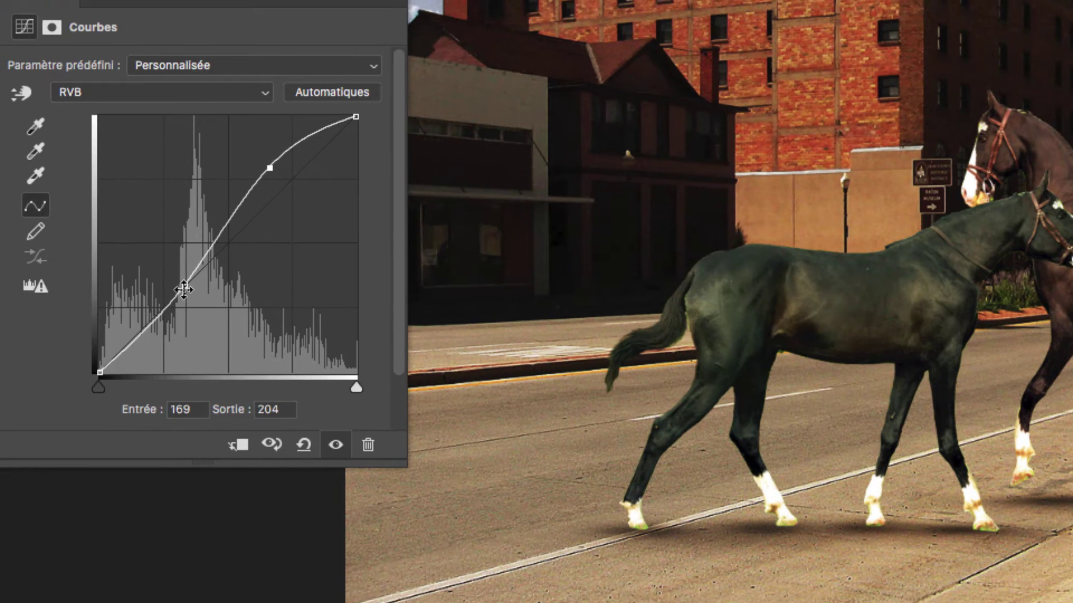
mouse_move(183, 290)
left_mouse_down()
mouse_move(198, 301)
mouse_move(186, 304)
mouse_move(181, 264)
mouse_move(190, 292)
left_mouse_up()
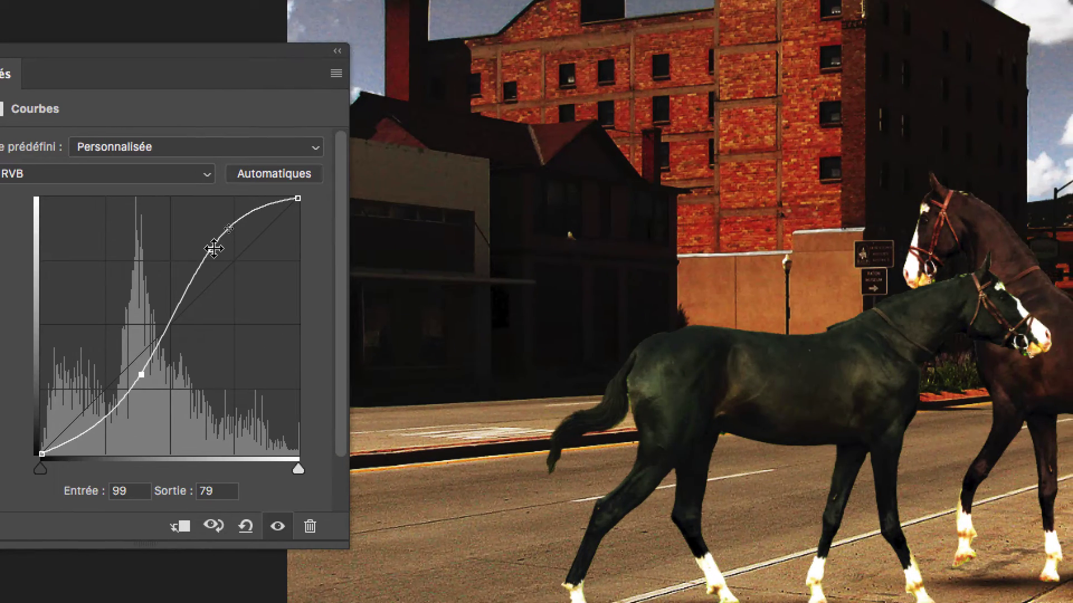
mouse_move(260, 165)
left_mouse_down()
mouse_move(273, 190)
mouse_move(264, 172)
left_mouse_up()
left_click_drag(215, 252, 214, 256)
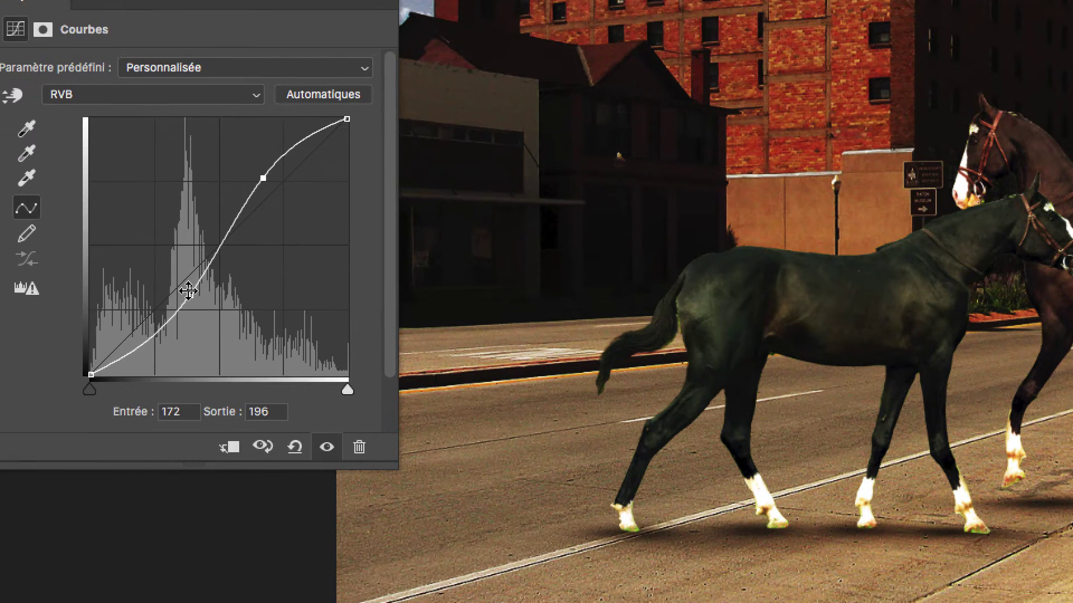
mouse_move(188, 292)
left_mouse_down()
mouse_move(207, 283)
mouse_move(191, 295)
left_mouse_up()
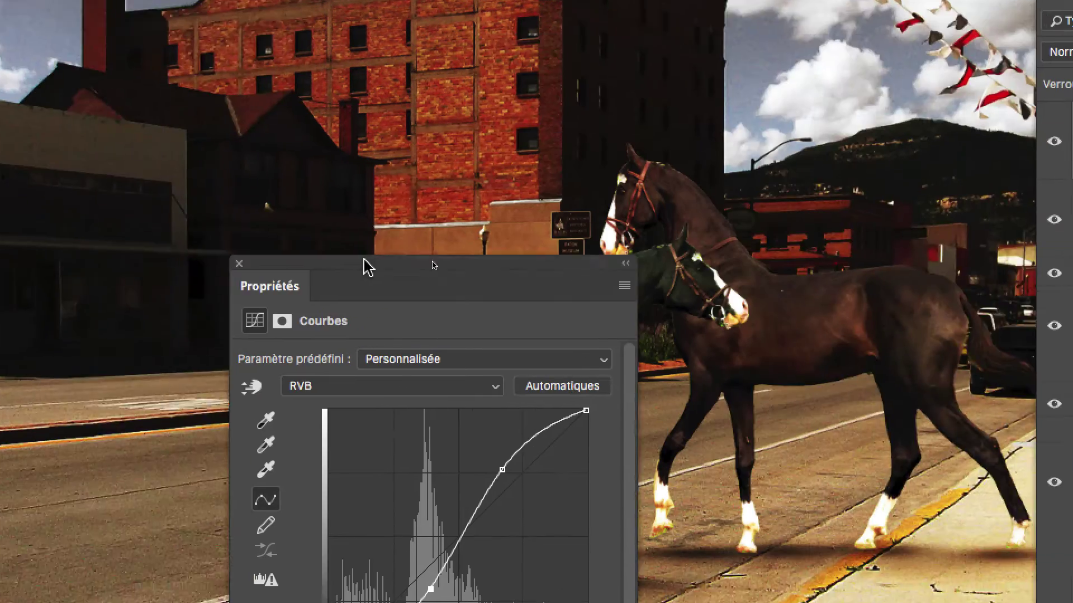
Move the curve settings clear of the horses and set the Courbes 5 layer's blend mode to Luminosité.
left_click_drag(367, 268, 174, 177)
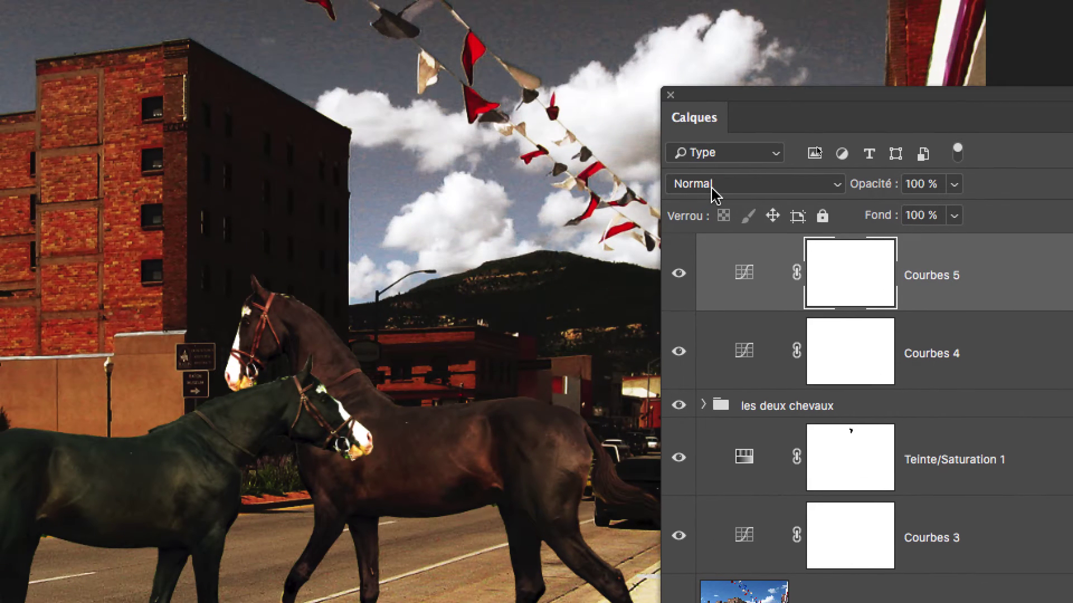
left_click(558, 124)
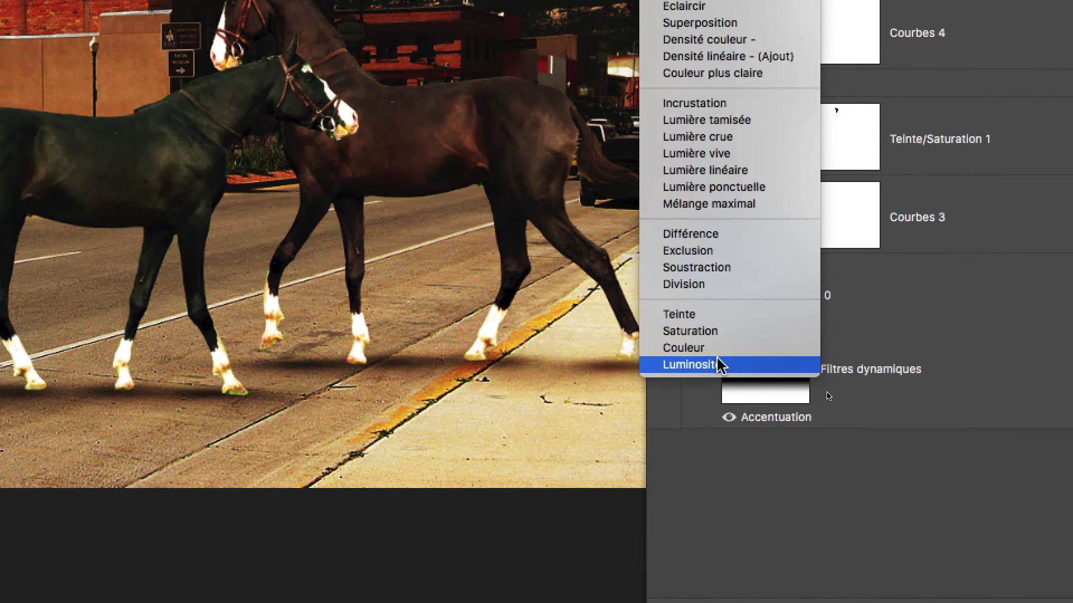
left_click(720, 364)
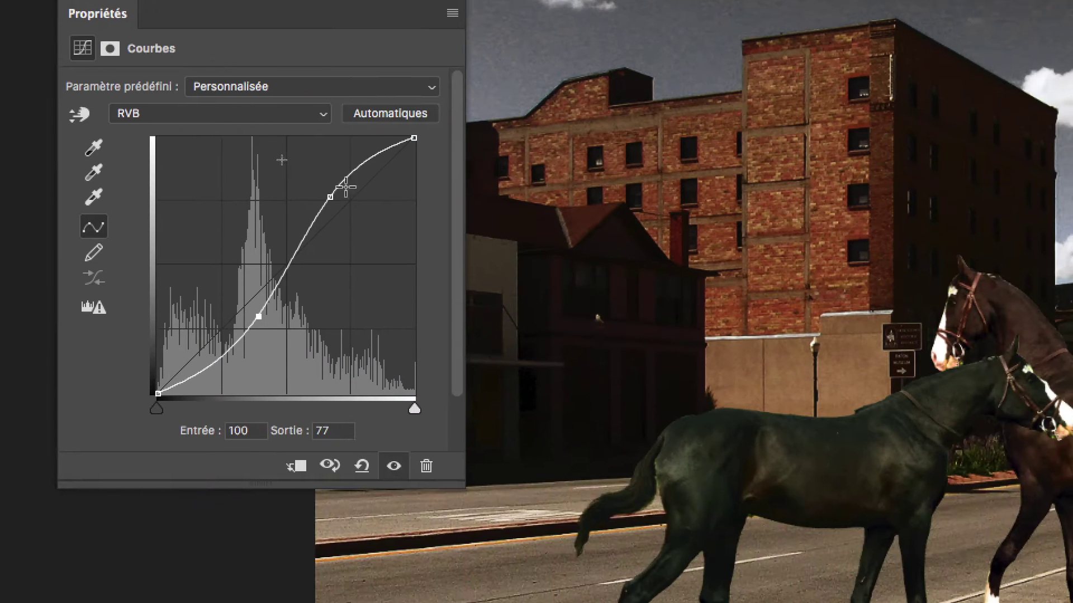
Refine the Courbes 5 S-curve, with highlights at input 165, output 197 and shadows at input 98, output 84.
mouse_move(341, 191)
left_mouse_down()
mouse_move(356, 209)
mouse_move(329, 192)
left_mouse_up()
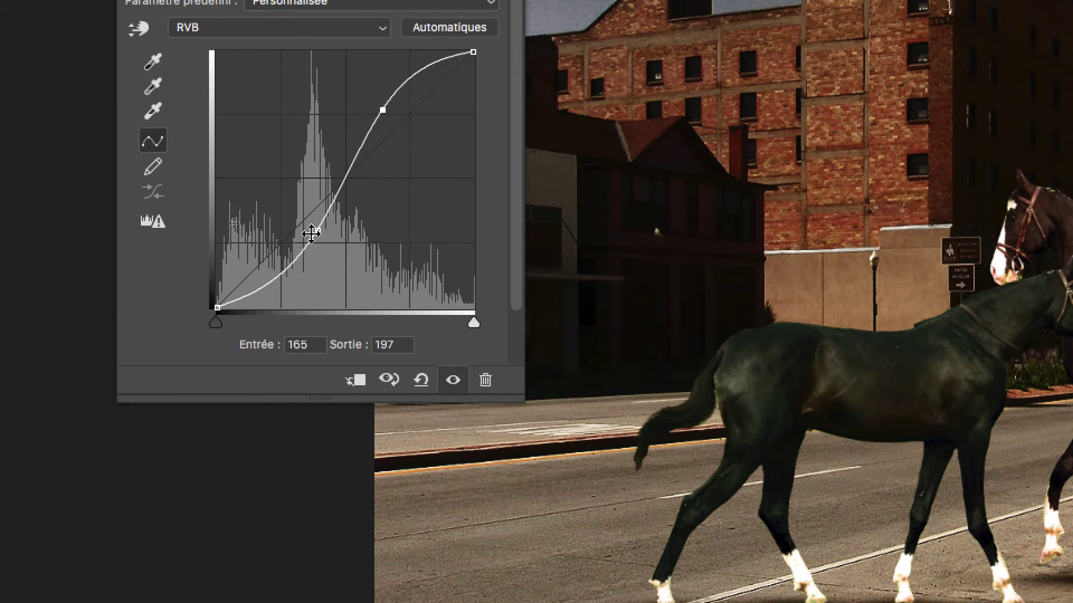
left_click_drag(271, 313, 281, 318)
mouse_move(318, 235)
left_mouse_down()
mouse_move(299, 224)
mouse_move(312, 229)
left_mouse_up()
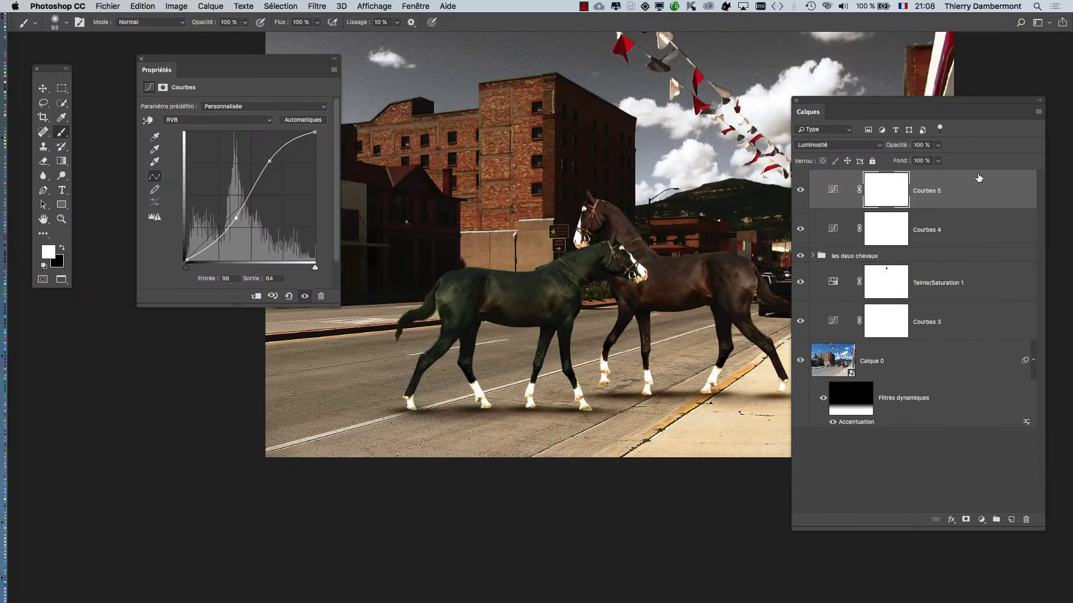
Hide all panels and examine the composite up close, checking the contrast on both horses, their legs and the street.
key("F6")
key("Tab")
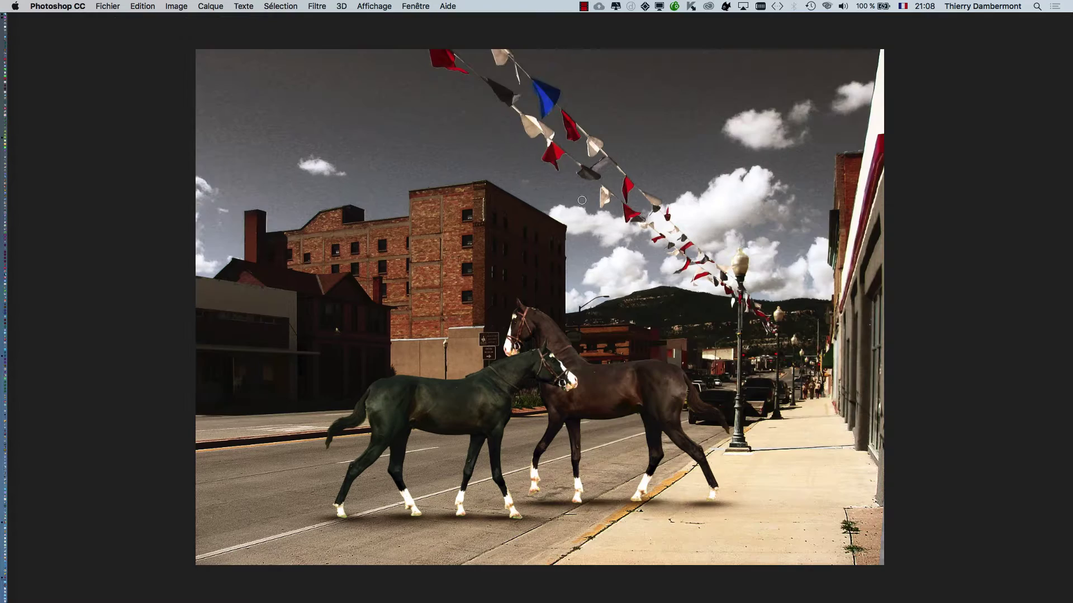
scroll(553, 420, "up", 3)
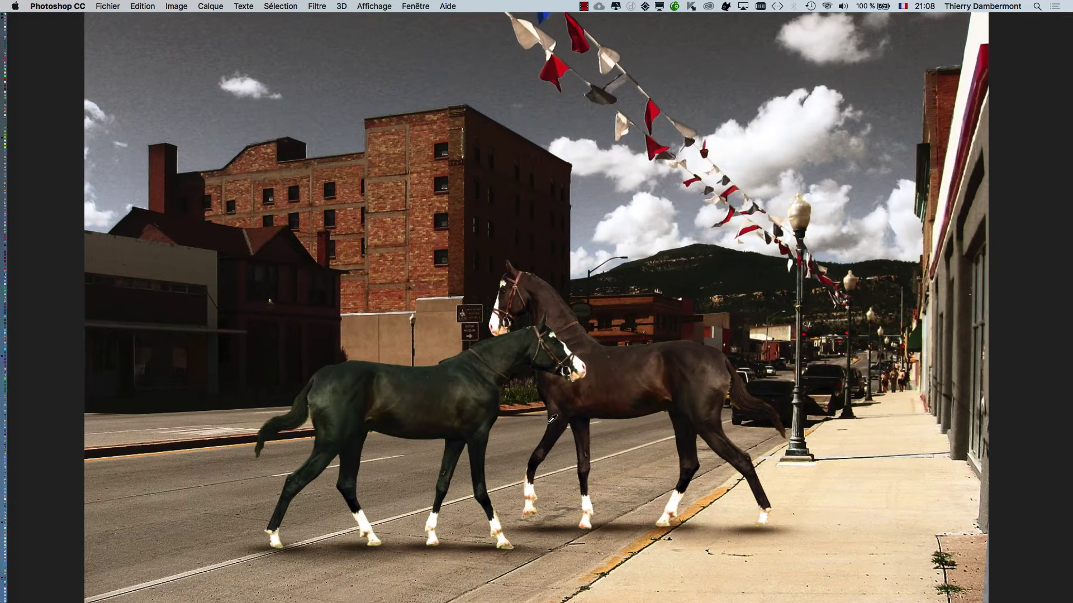
scroll(552, 419, "up", 5)
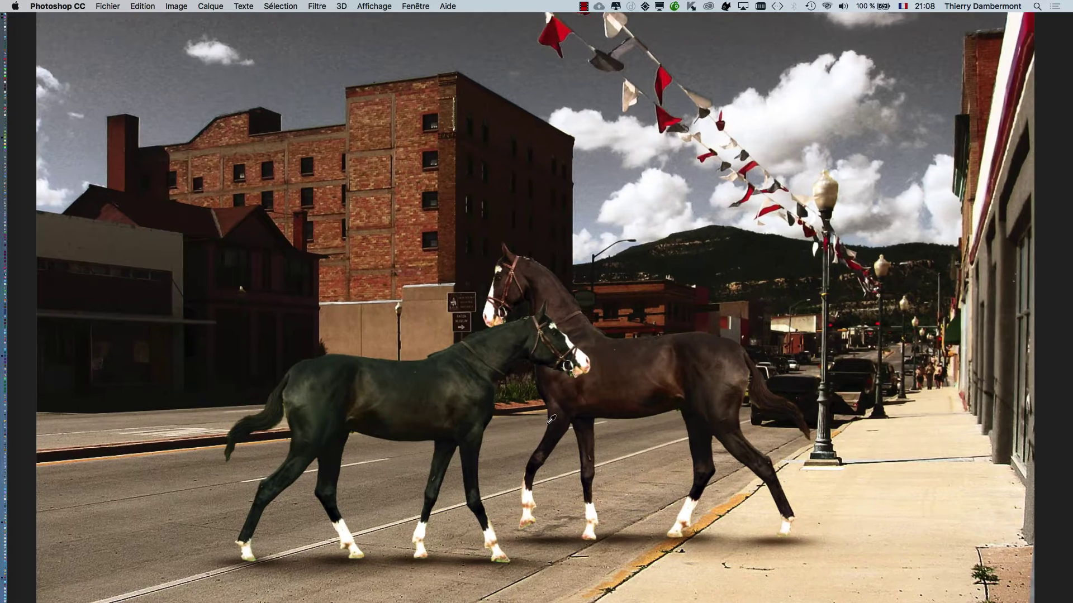
scroll(552, 419, "up", 2)
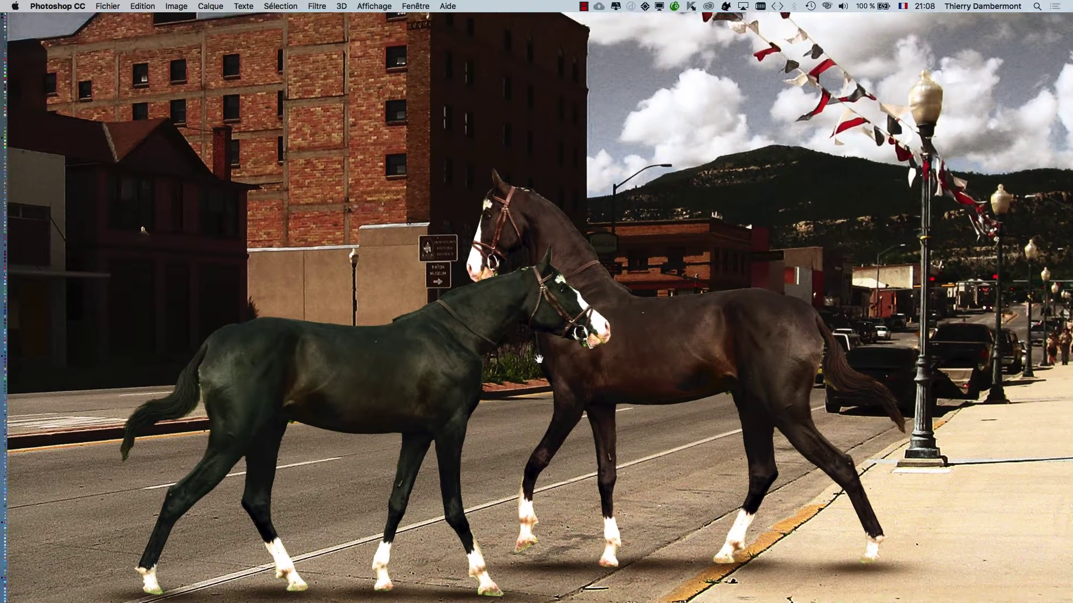
scroll(423, 354, "down", 2)
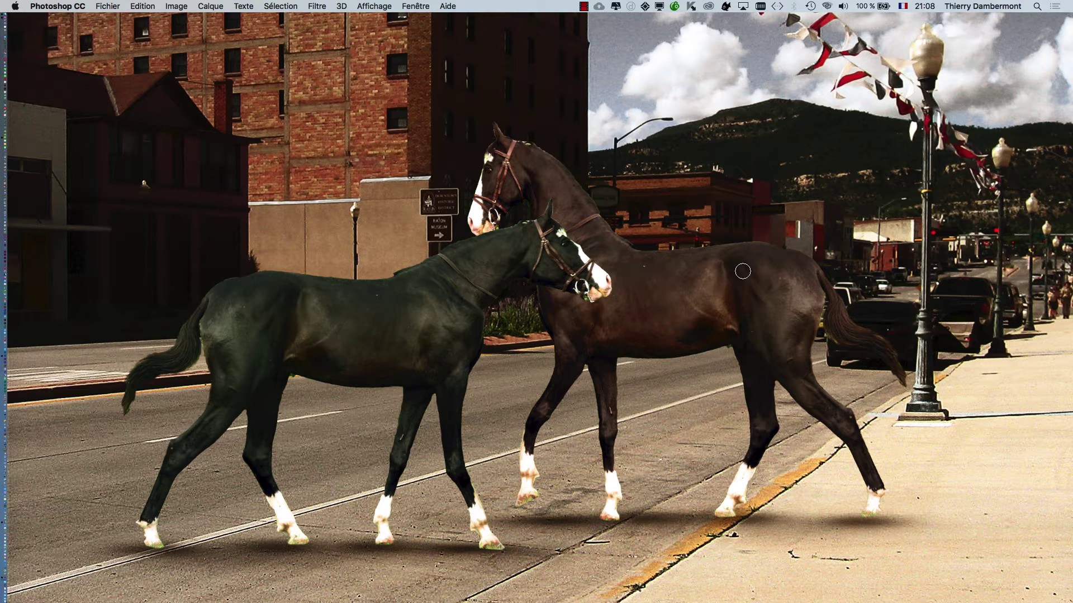
scroll(895, 254, "down", 8)
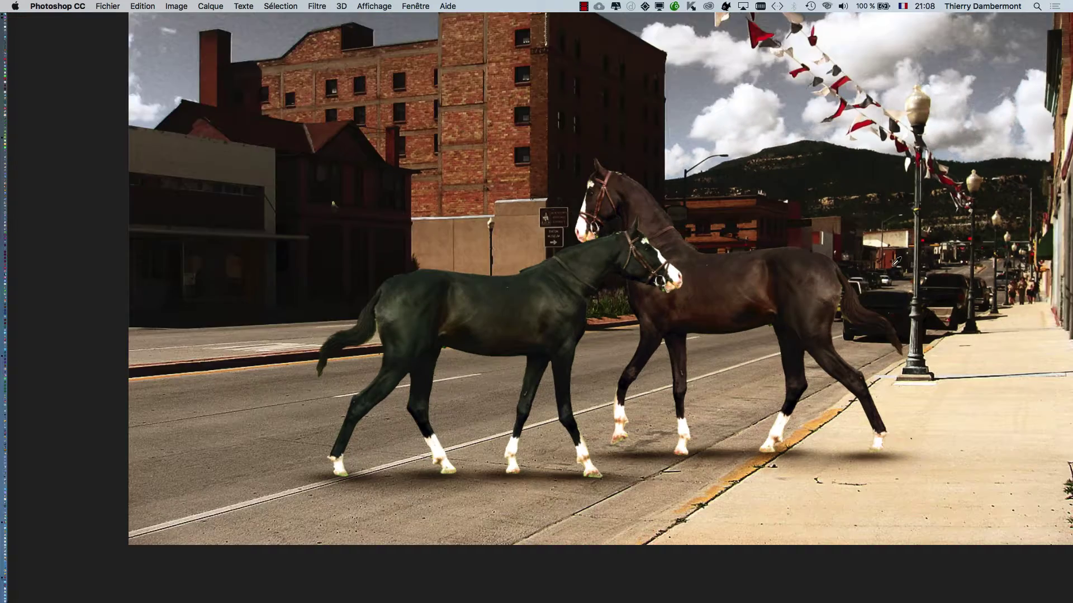
scroll(897, 264, "down", 4)
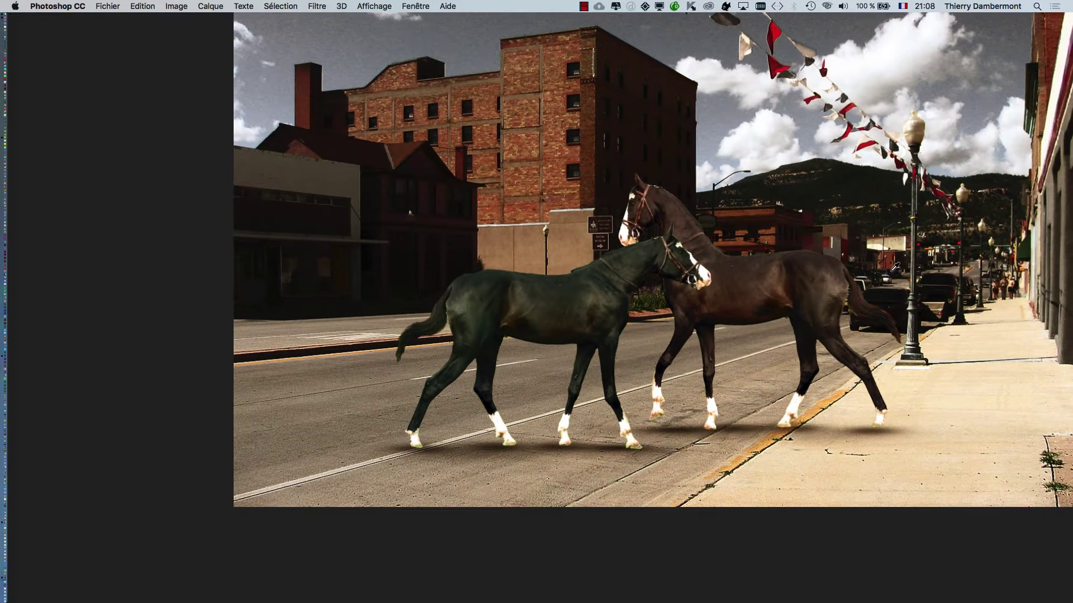
left_click_drag(819, 268, 561, 302)
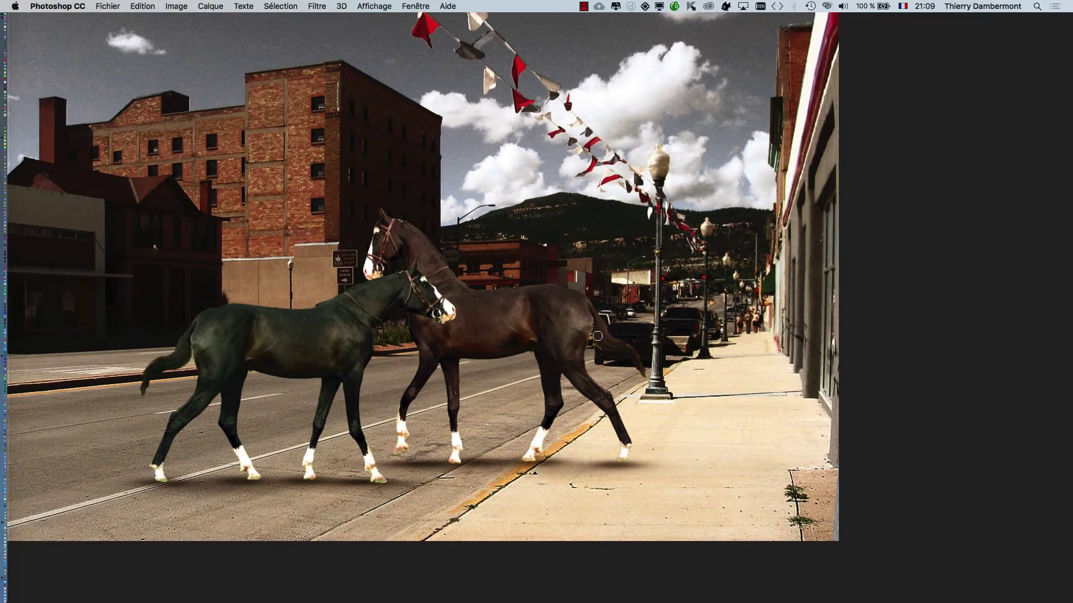
scroll(414, 497, "up", 4)
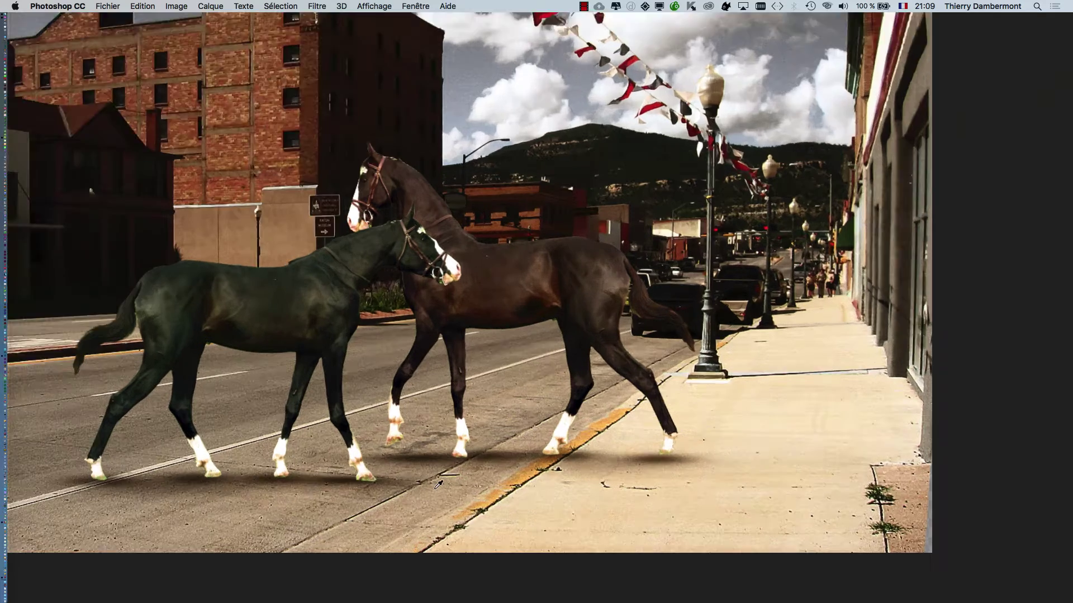
scroll(375, 496, "down", 3)
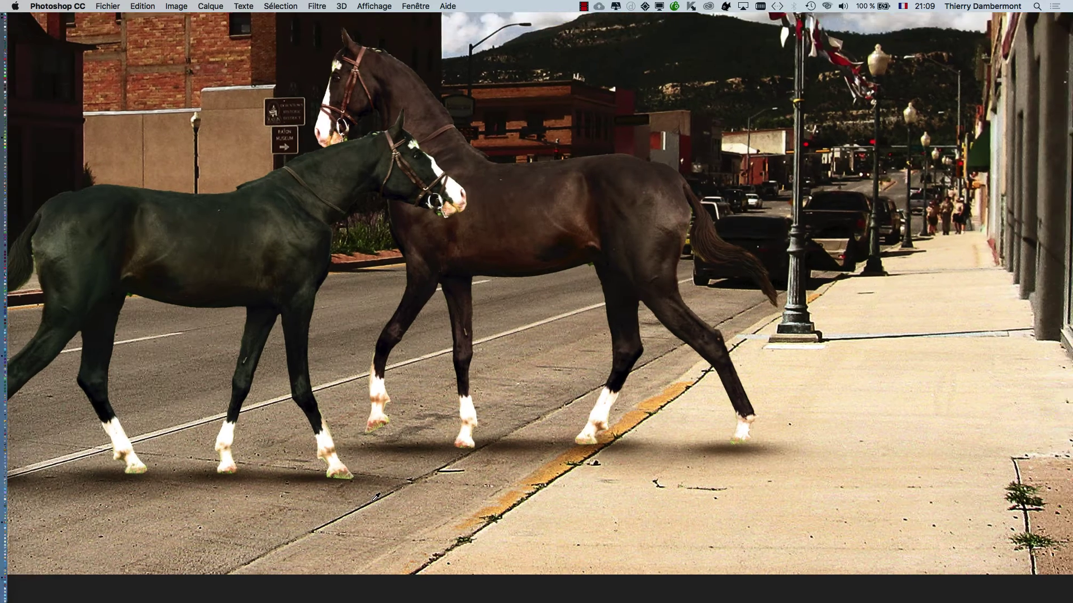
scroll(376, 497, "down", 1)
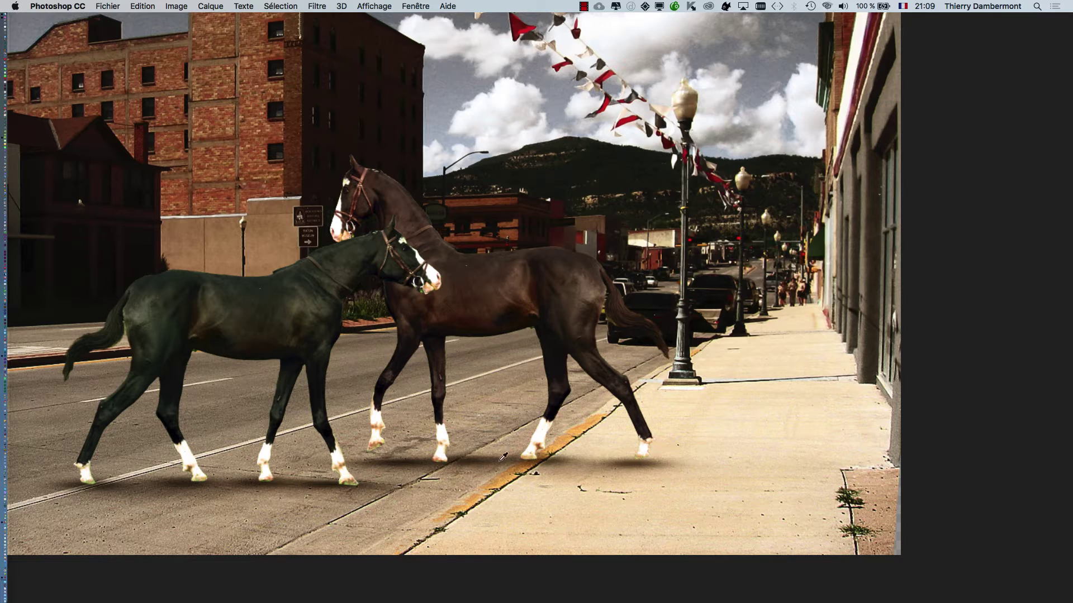
scroll(503, 457, "down", 3)
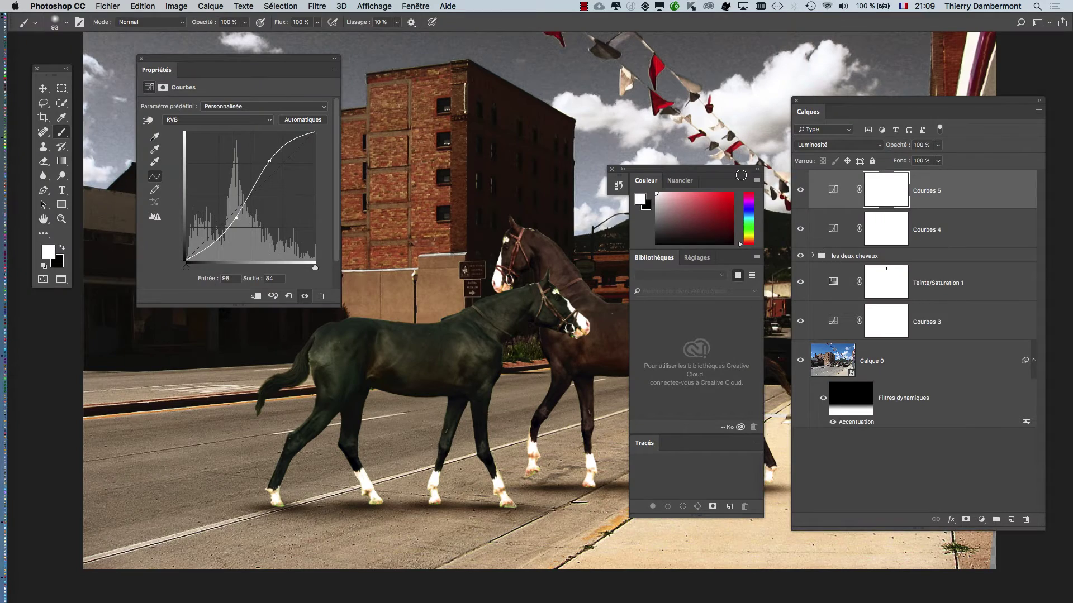
Close the colour and libraries panel group and move the curve settings up, away from the horses.
left_click(614, 170)
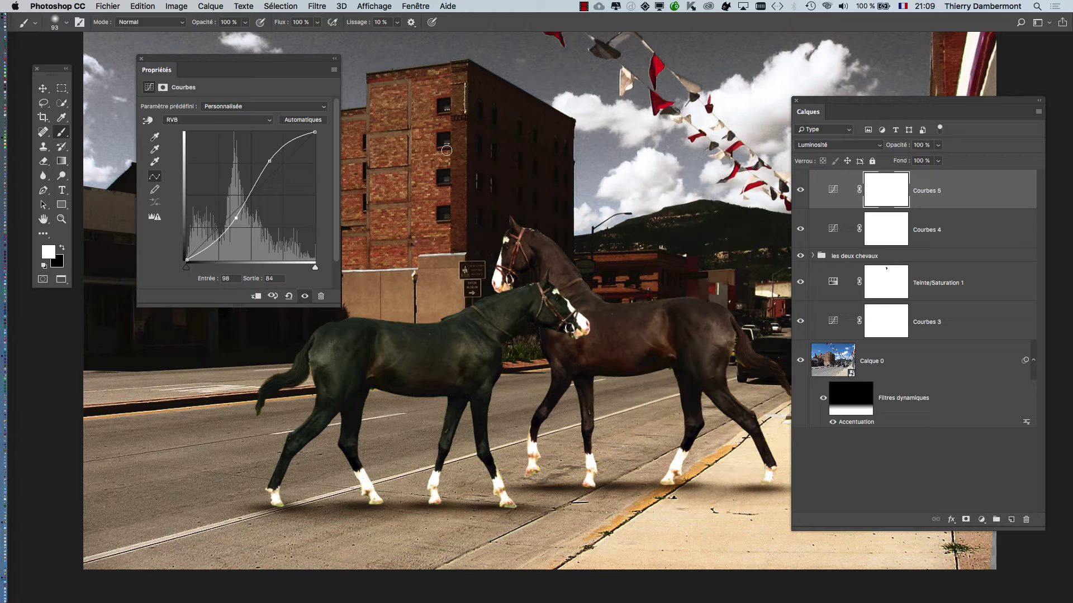
left_click_drag(239, 60, 273, 39)
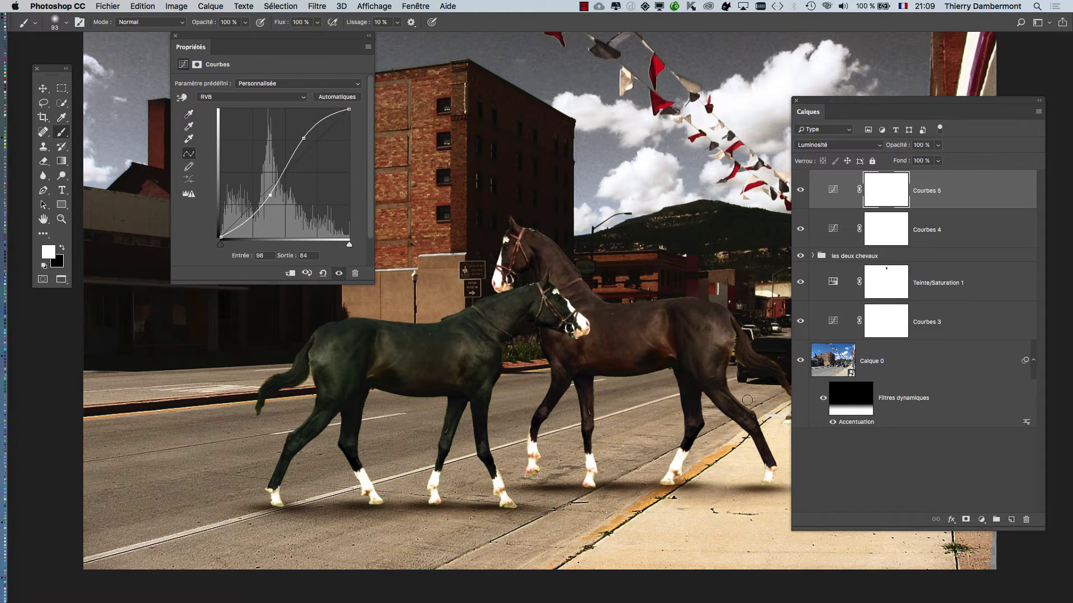
In the cheval de gauche group, lower the white point output of the Courbes 2 RVB curve to tone down the bright legs.
scroll(569, 389, "up", 4)
left_click_drag(488, 378, 481, 339)
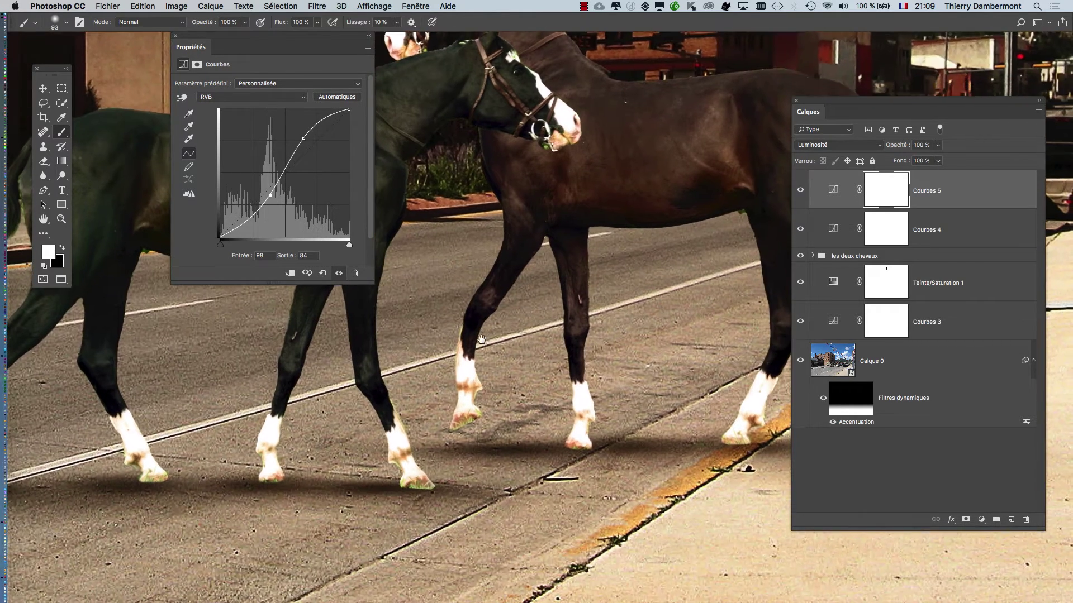
scroll(482, 339, "right", 3)
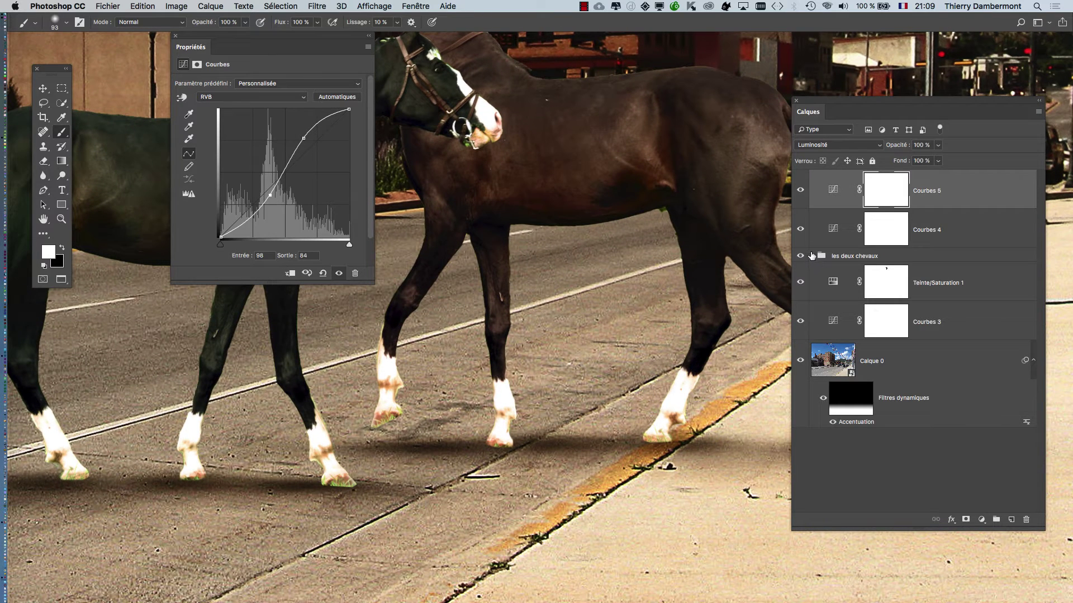
left_click(812, 257)
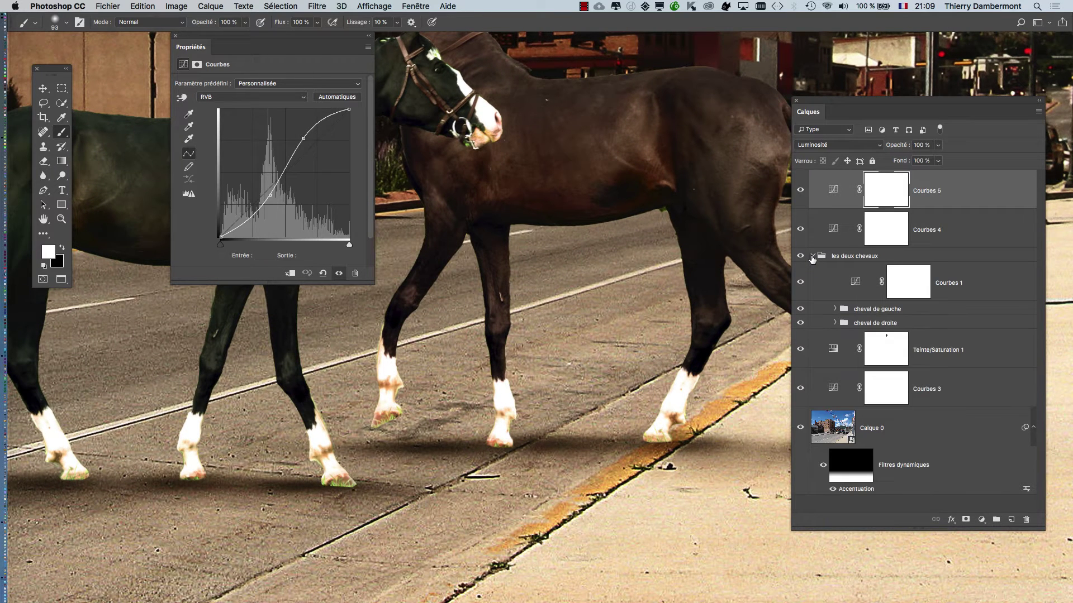
left_click(835, 309)
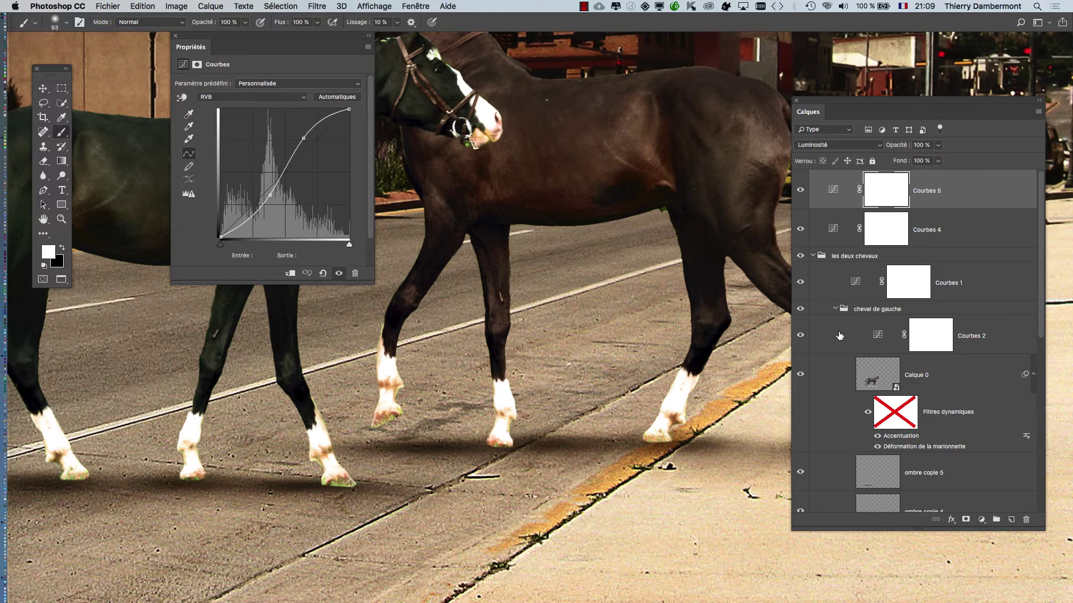
left_click(877, 337)
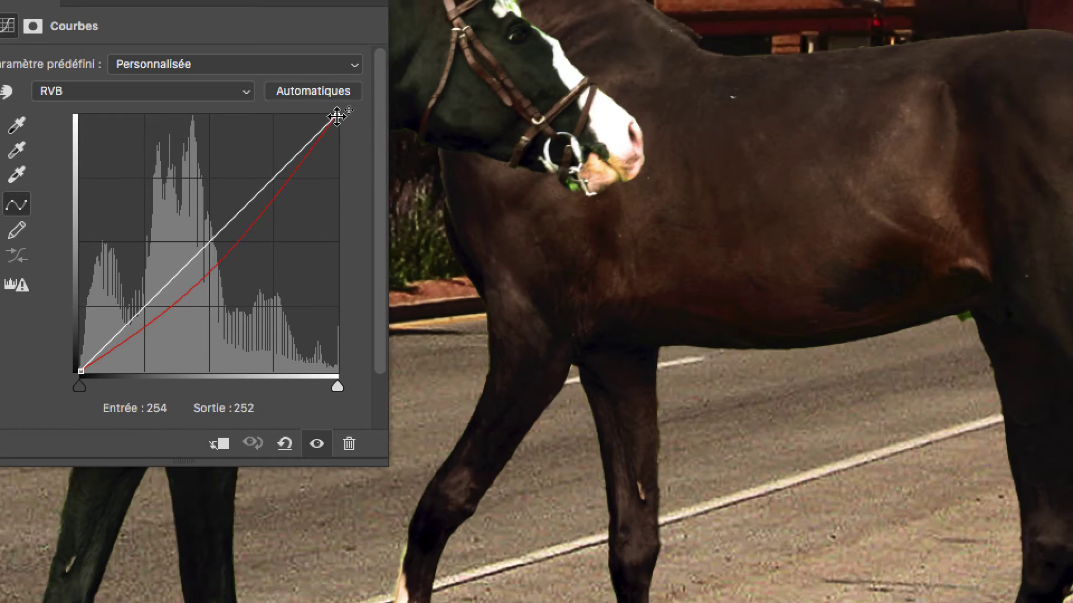
left_click_drag(349, 104, 349, 134)
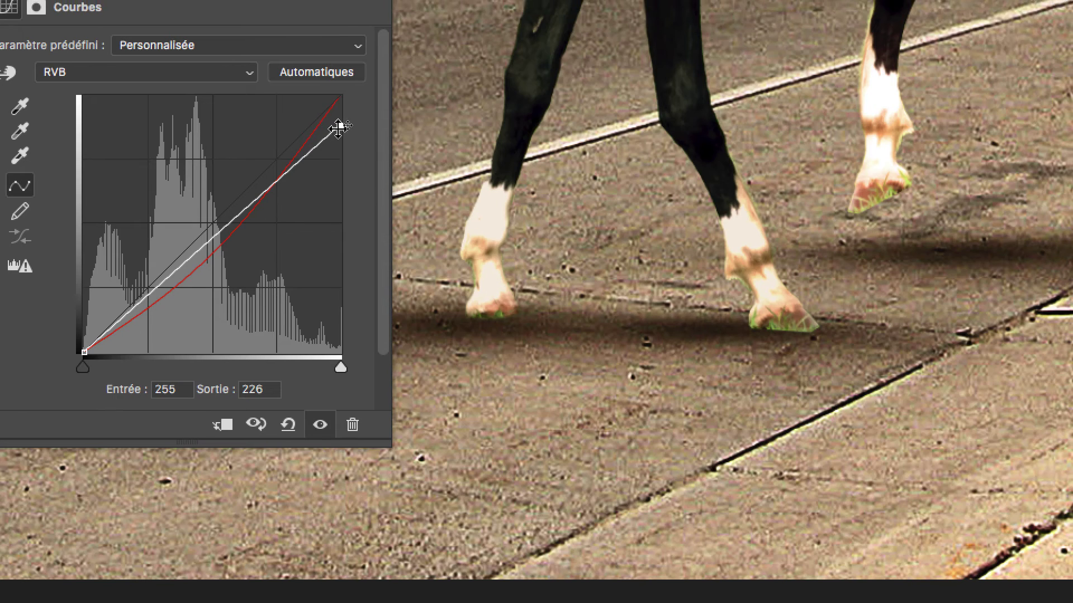
mouse_move(338, 128)
left_mouse_down()
mouse_move(340, 163)
mouse_move(342, 72)
mouse_move(345, 143)
left_mouse_up()
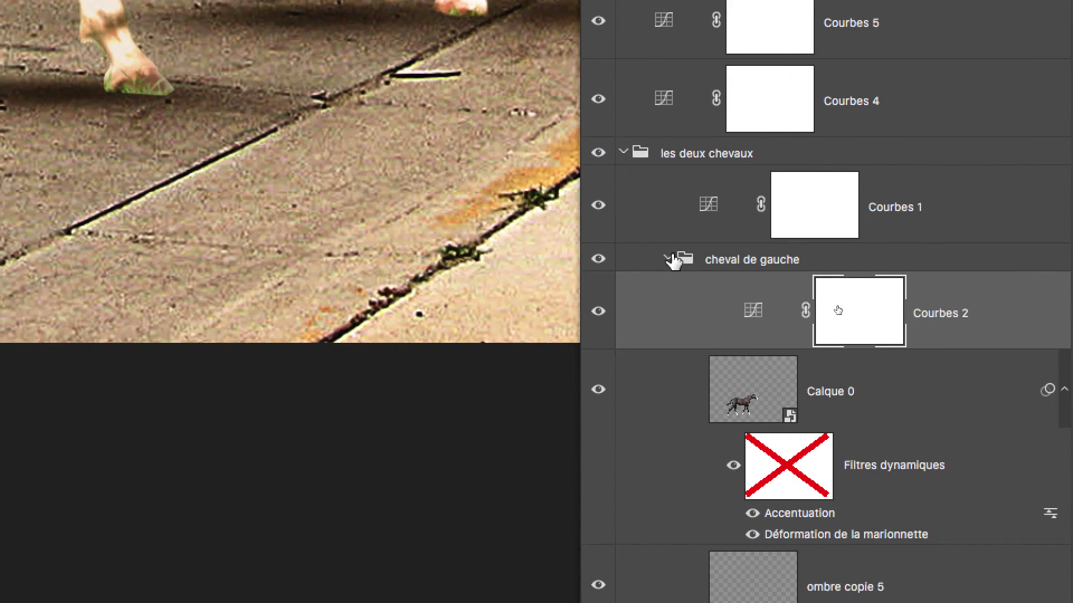
Collapse the cheval de gauche group and add a Curves adjustment layer above Calque 0 in the cheval de droite group.
left_click(671, 258)
left_click(670, 284)
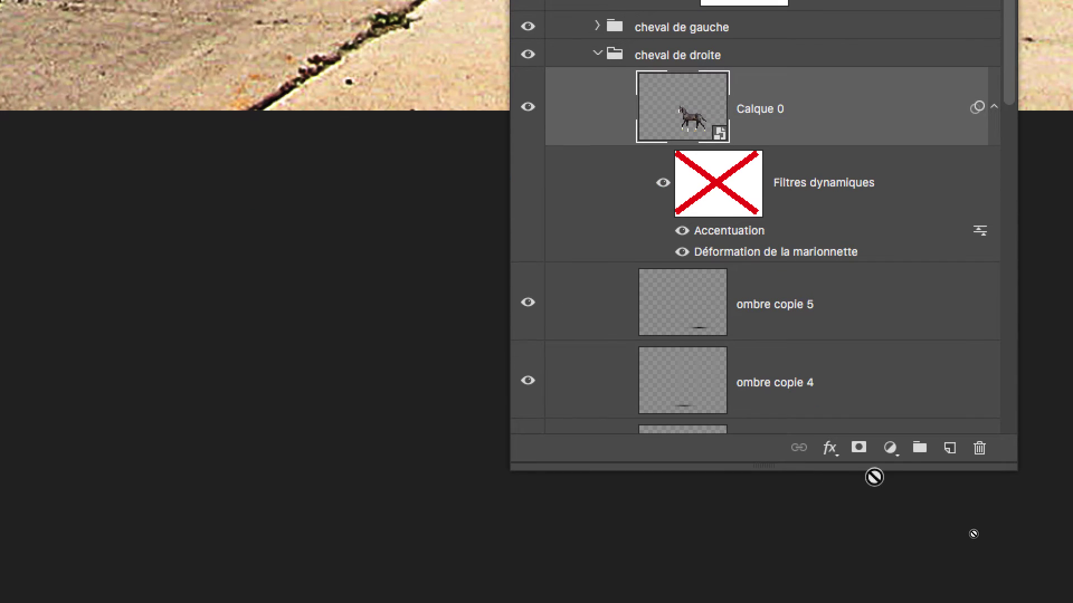
left_click(894, 467)
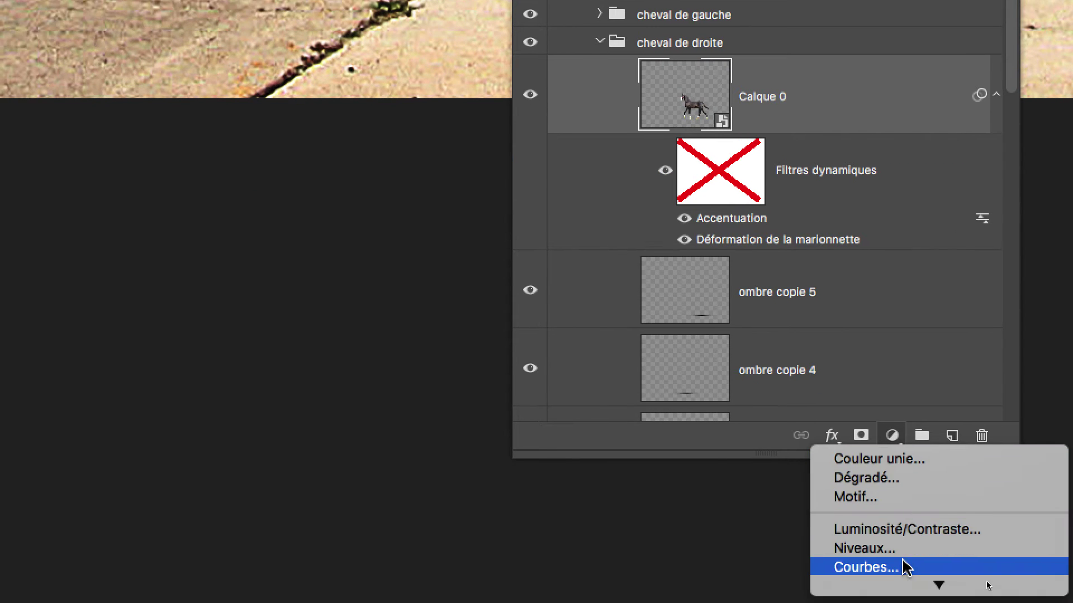
left_click(905, 597)
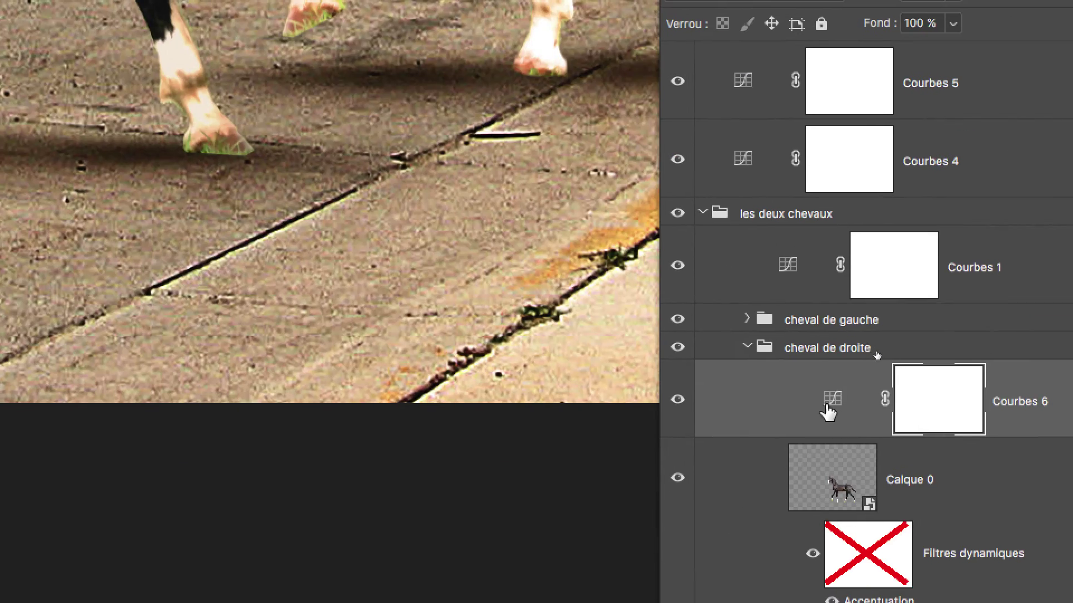
Lower the white point of the Courbes 6 RVB curve to output 217 at input 255 to tone down the right horse's bright legs.
left_click(988, 403)
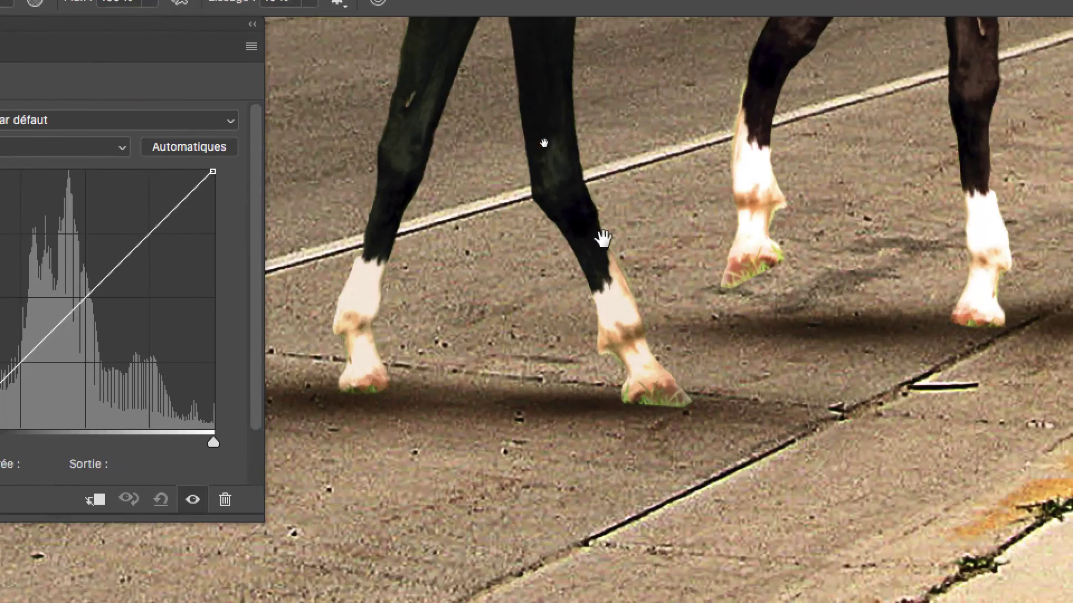
left_click_drag(602, 238, 370, 282)
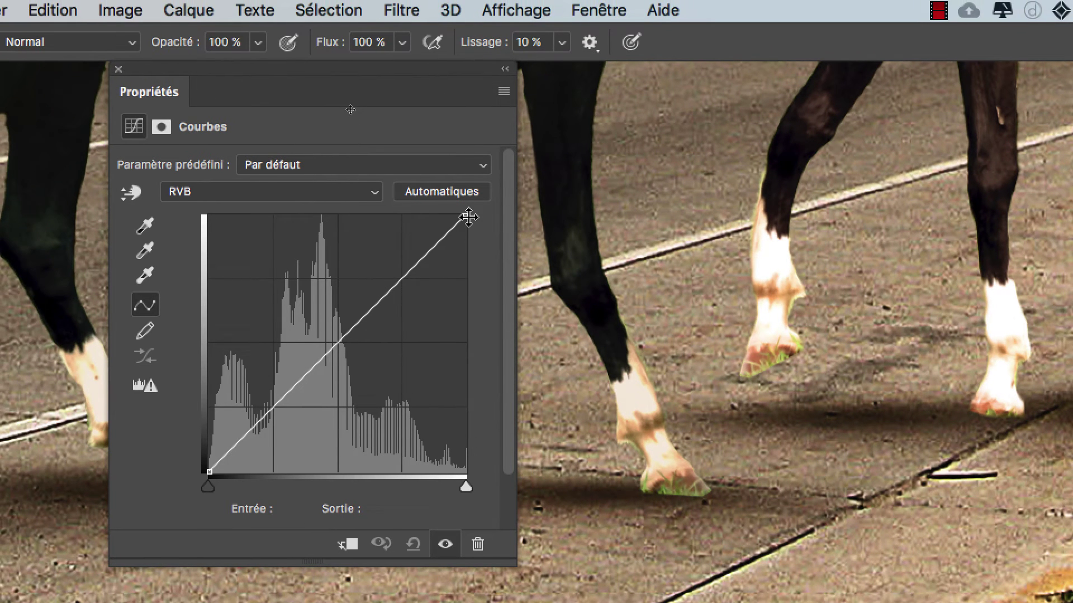
mouse_move(469, 217)
left_mouse_down()
mouse_move(469, 250)
mouse_move(471, 232)
left_mouse_up()
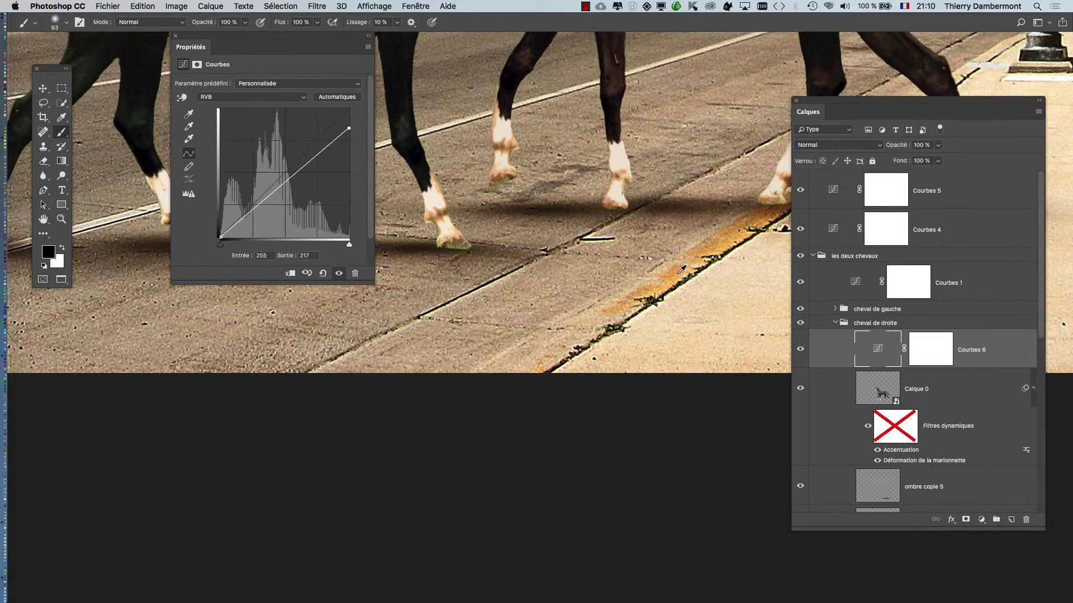
Move the curve settings below the composite, clear of both horses.
scroll(678, 274, "down", 5)
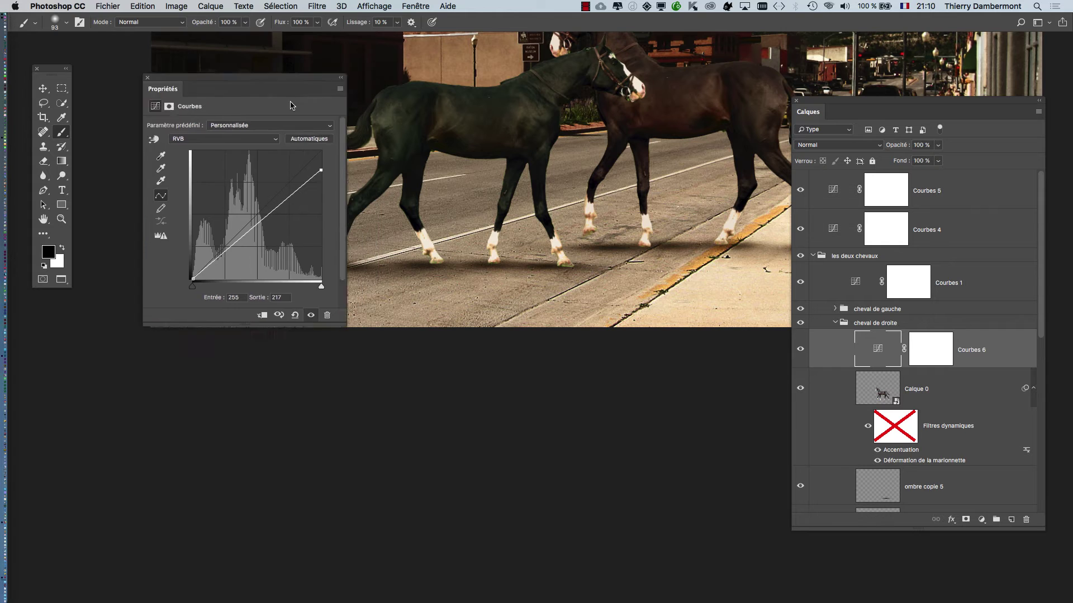
left_click_drag(331, 37, 261, 345)
left_click_drag(664, 140, 575, 214)
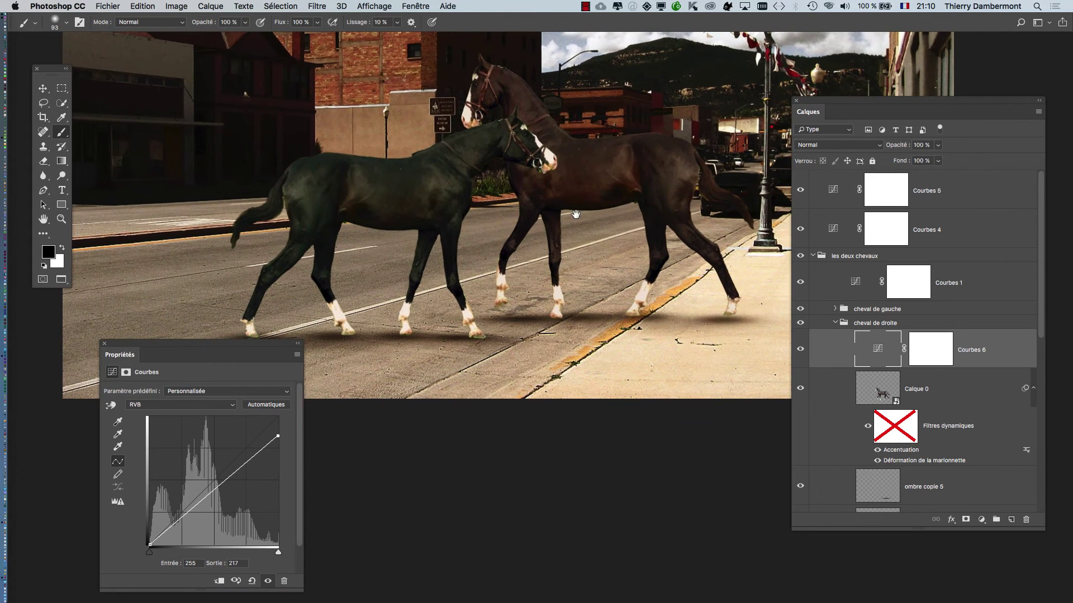
In the cheval de gauche group, raise the Courbes 2 Bleu curve in the midtones to output 144 at input 124.
left_click(837, 323)
left_click(834, 308)
left_click(859, 340)
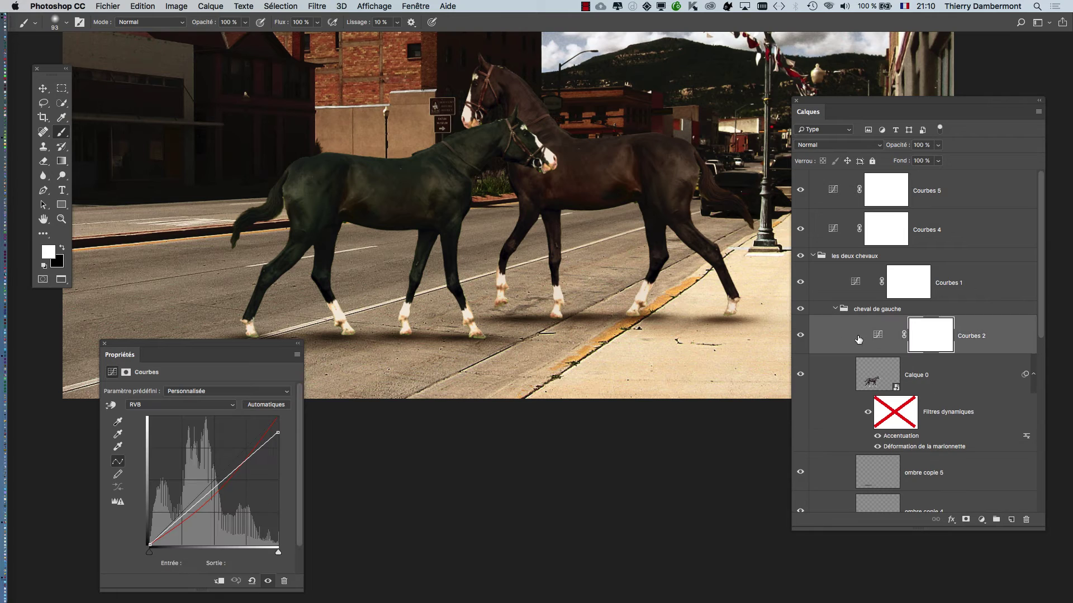
left_click(205, 405)
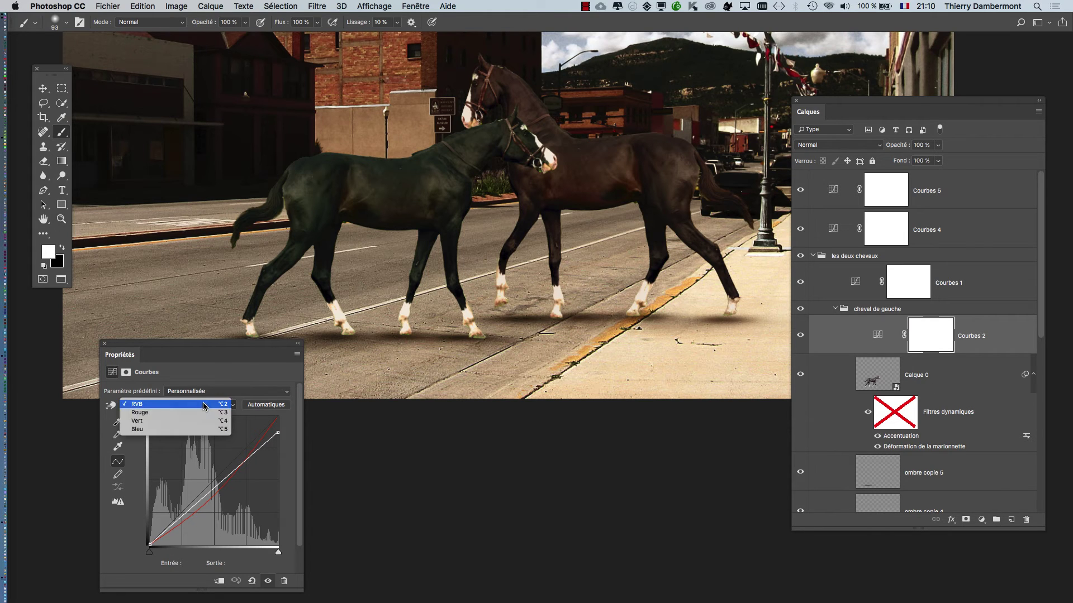
left_click(198, 435)
left_click_drag(214, 484, 212, 471)
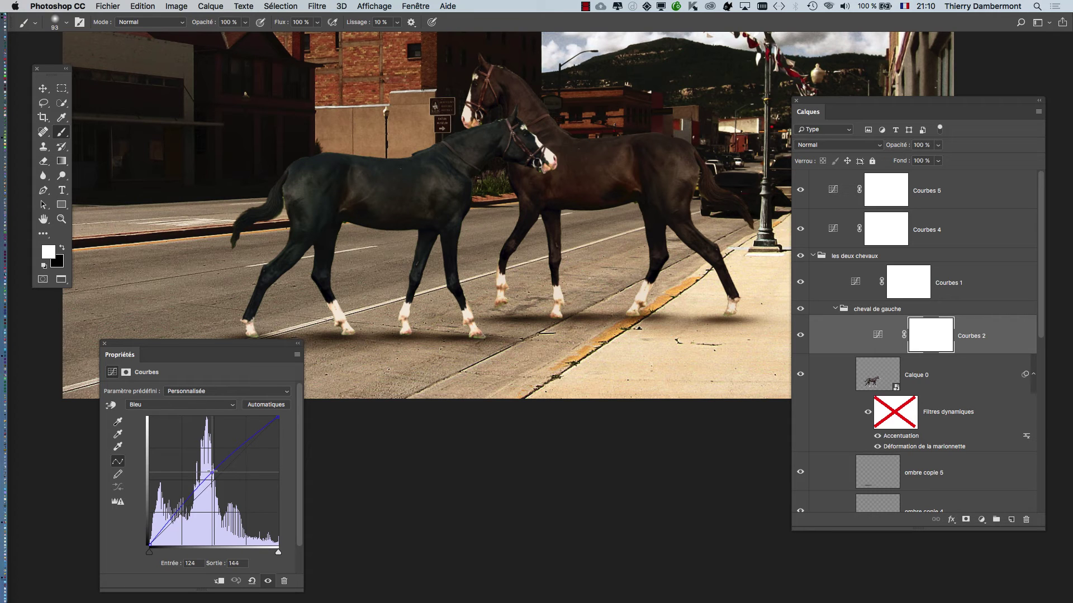
Hide all panels, switch to full-screen display and examine the whole composite, checking the colour and brightness of both horses against the street.
scroll(523, 179, "down", 2)
scroll(524, 186, "down", 2)
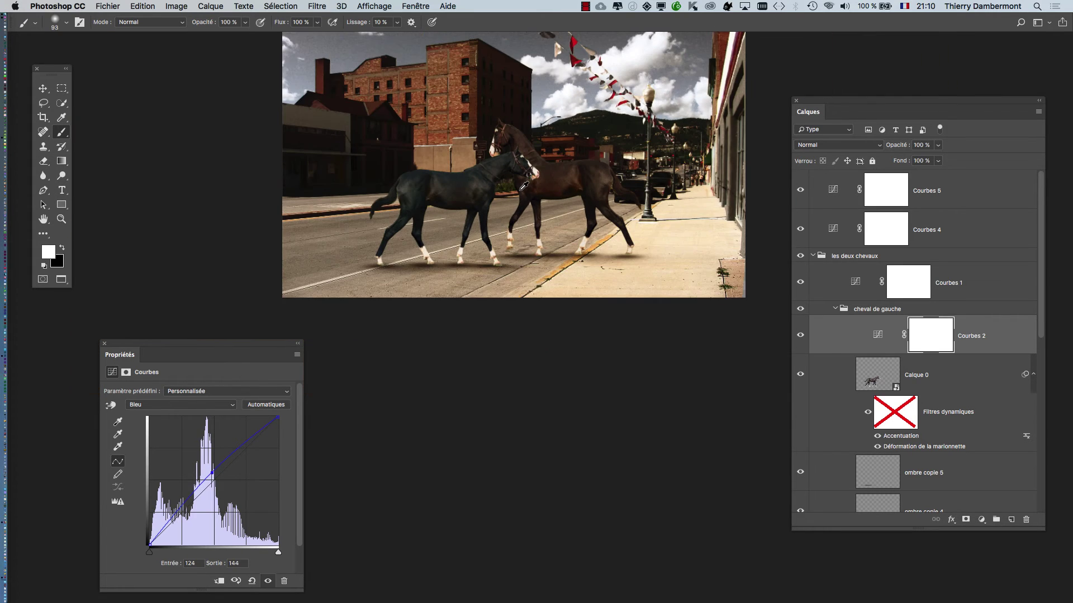
left_click_drag(531, 171, 515, 235)
key("Tab")
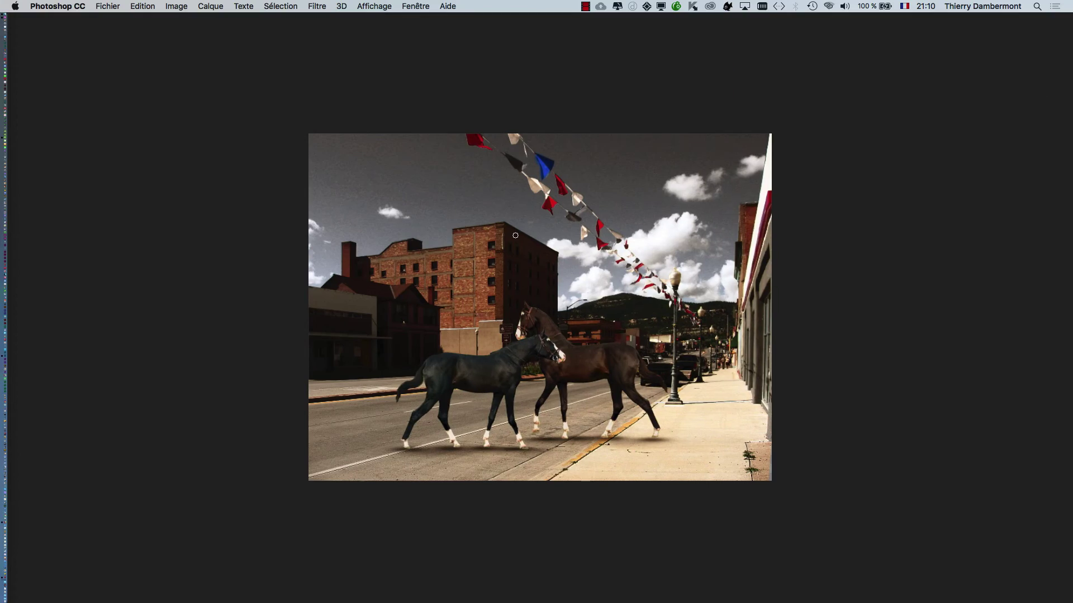
key("f")
scroll(515, 235, "up", 3)
scroll(515, 240, "up", 2)
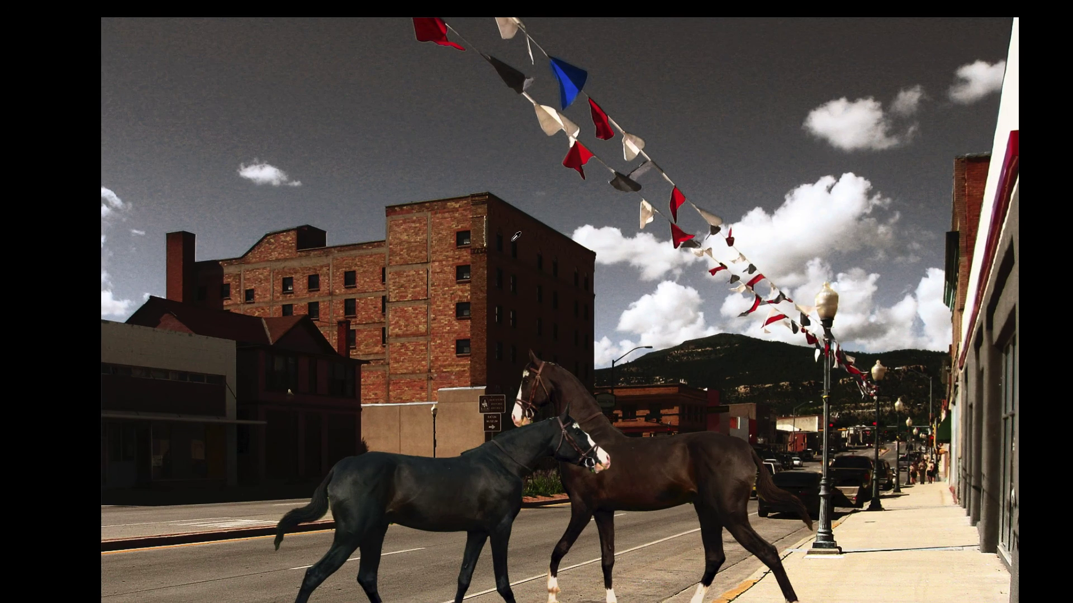
left_click_drag(524, 282, 506, 250)
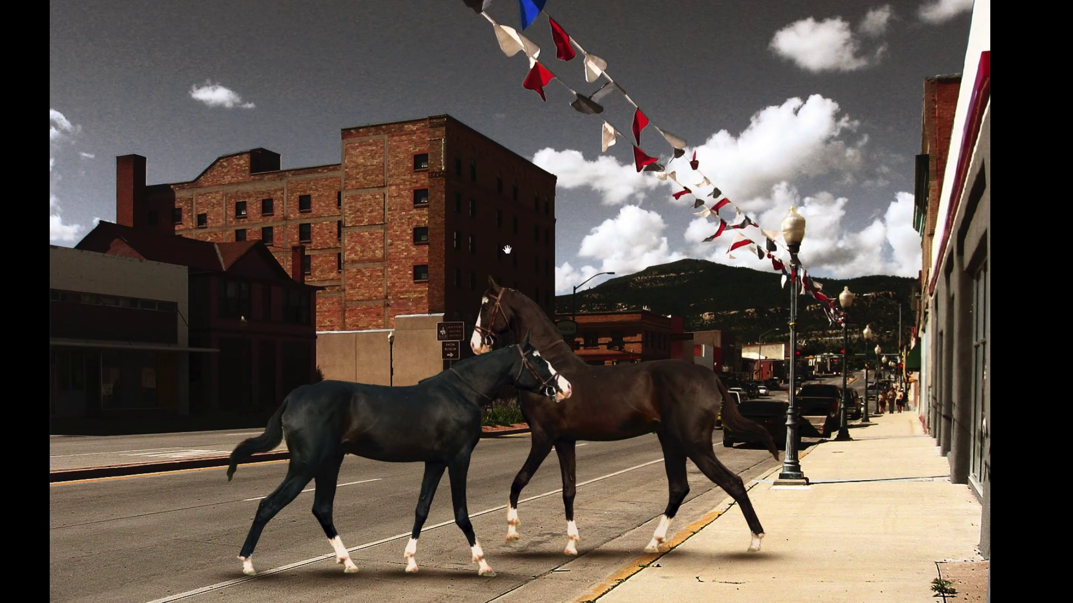